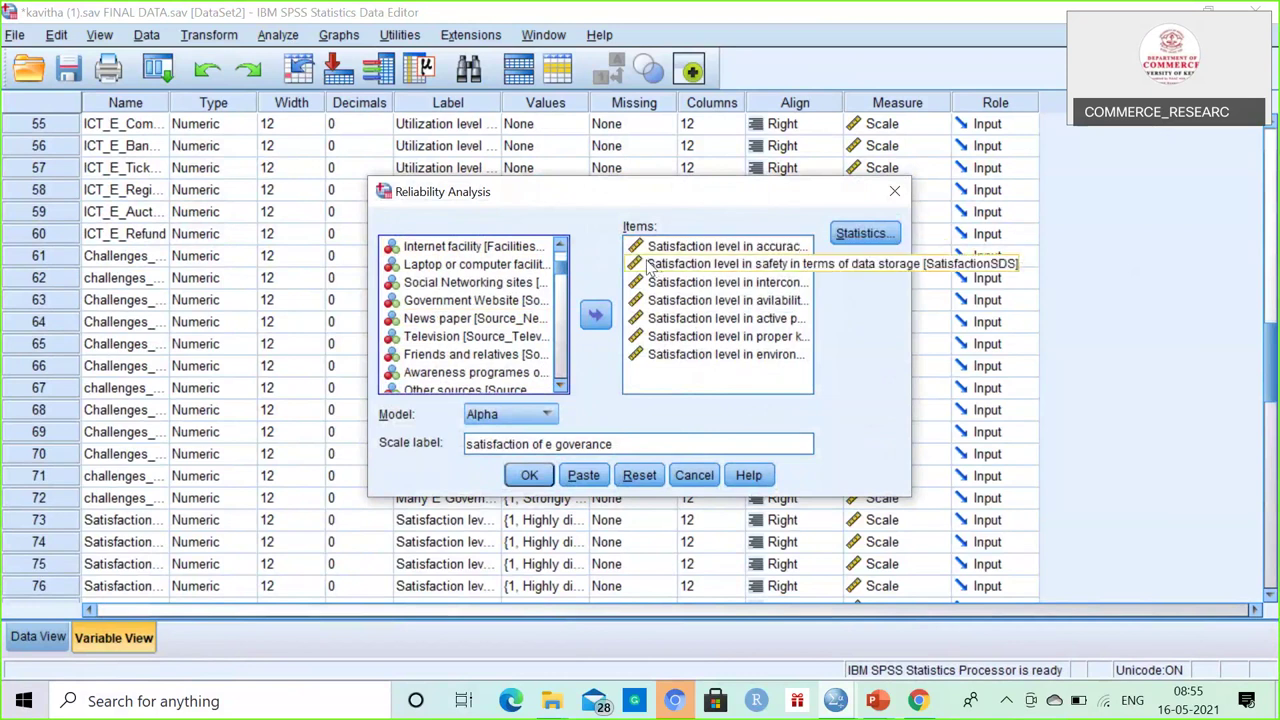
Step: Remove all the satisfaction level variables from the reliability analysis items, leaving the items list empty
left_click(673, 360)
left_click(595, 315)
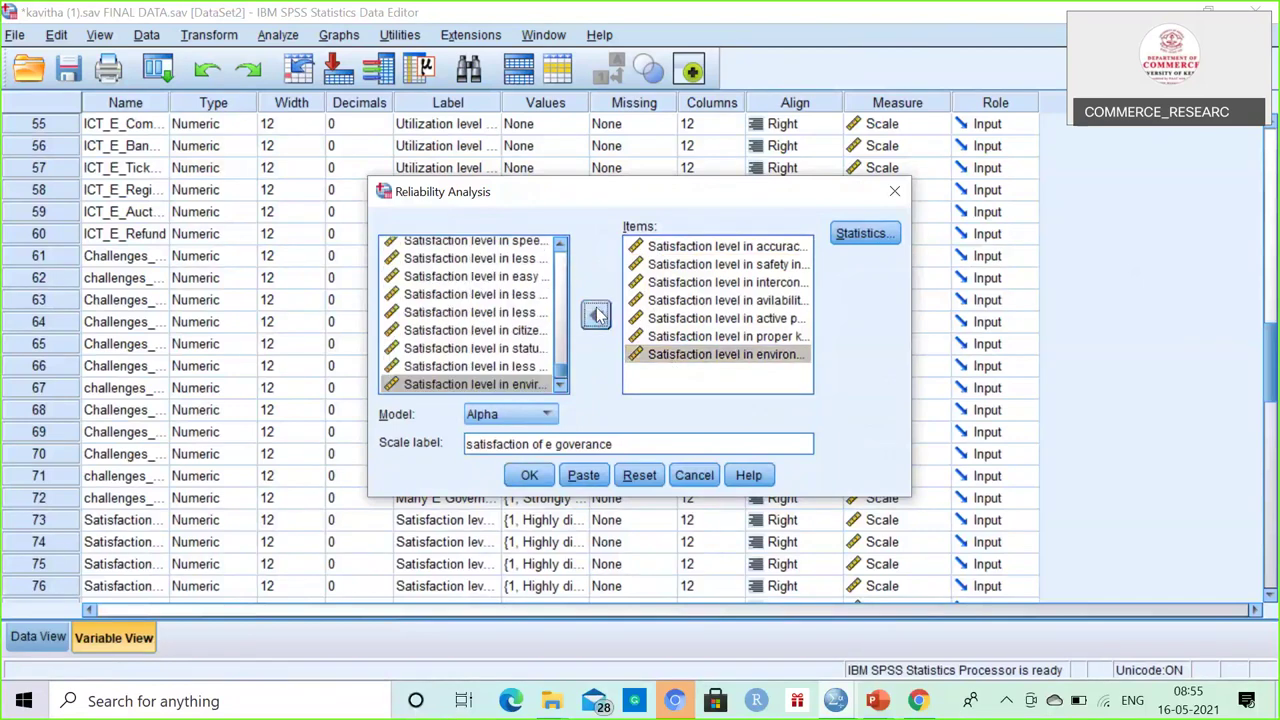
left_click(657, 337)
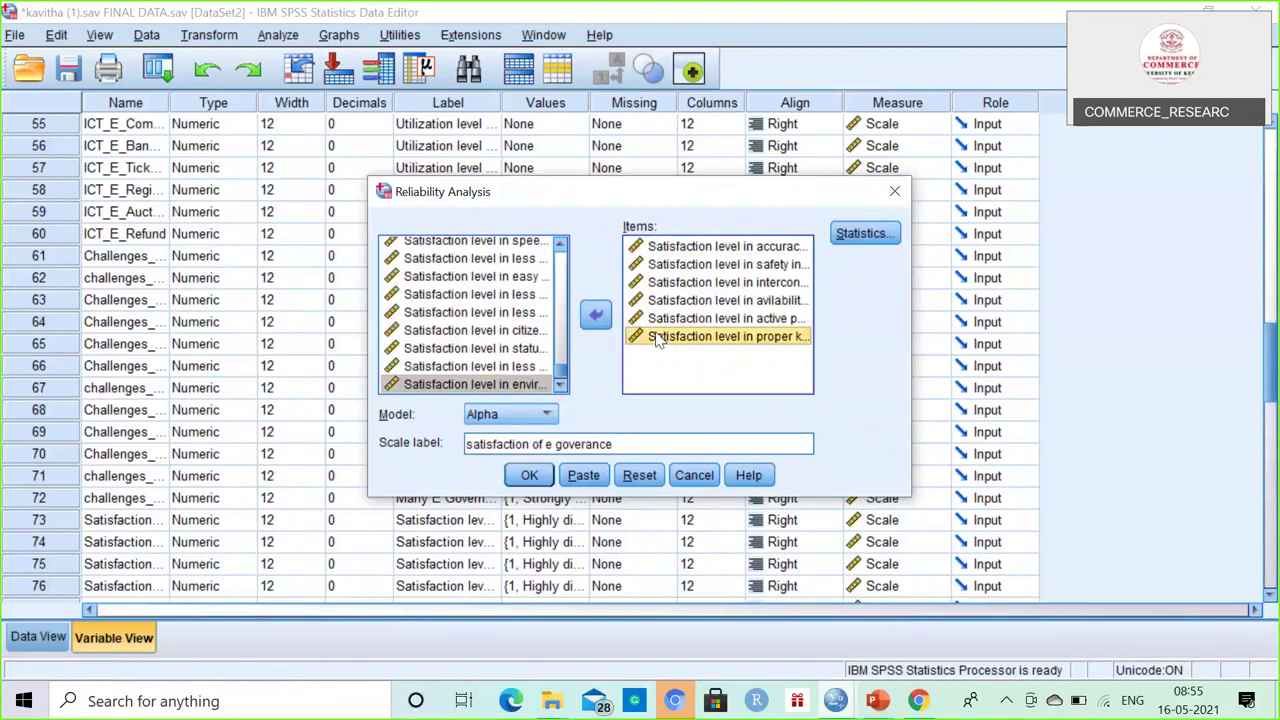
left_click(598, 313)
left_click(668, 320)
left_click(597, 312)
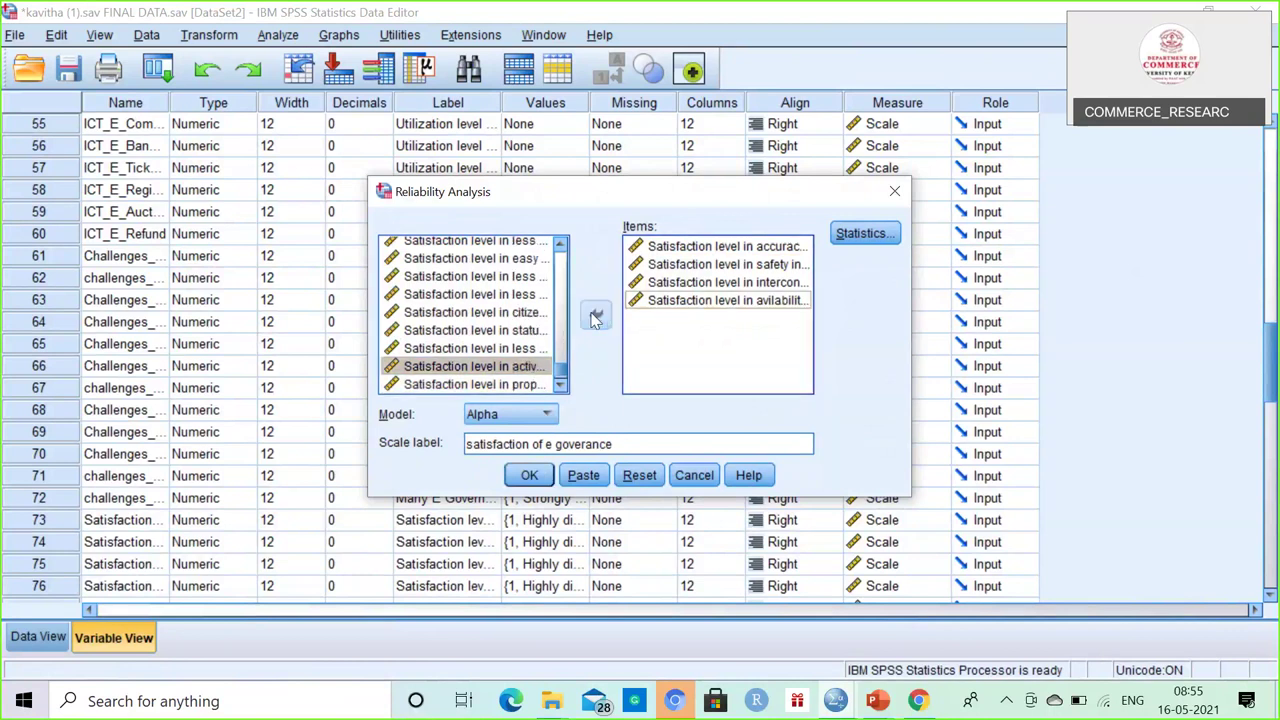
left_click(677, 301)
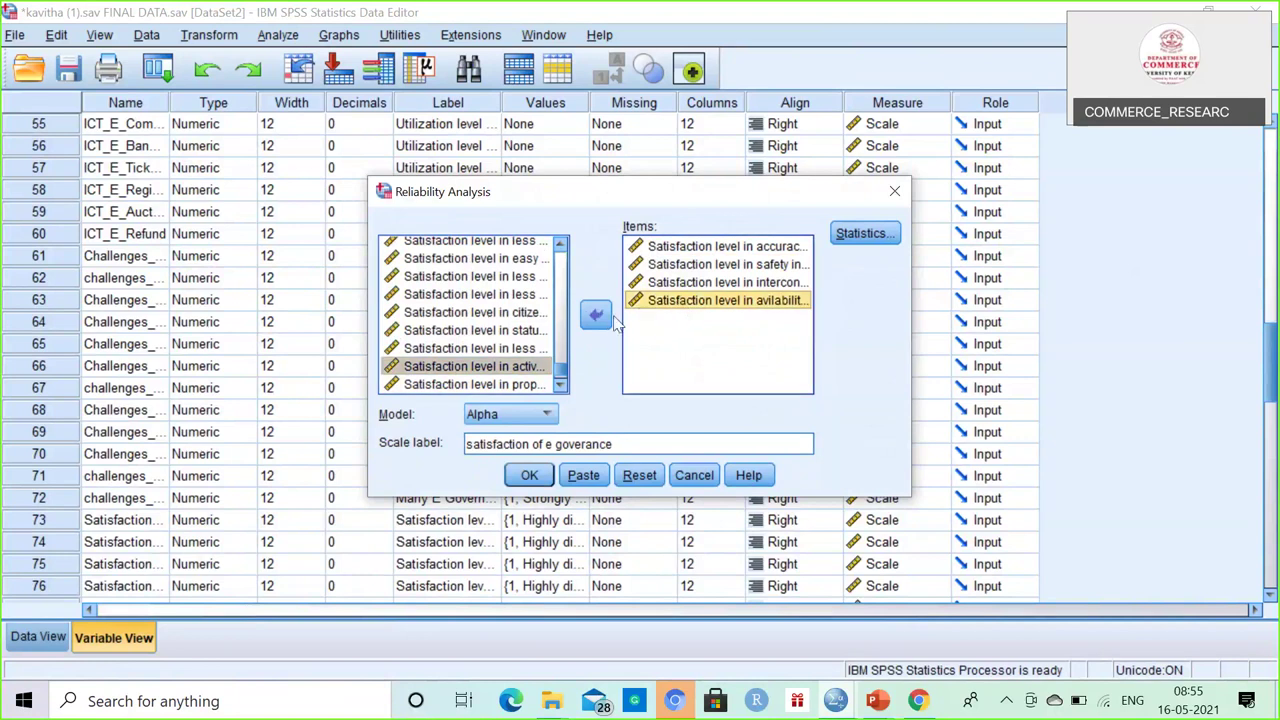
left_click(597, 314)
left_click(677, 284)
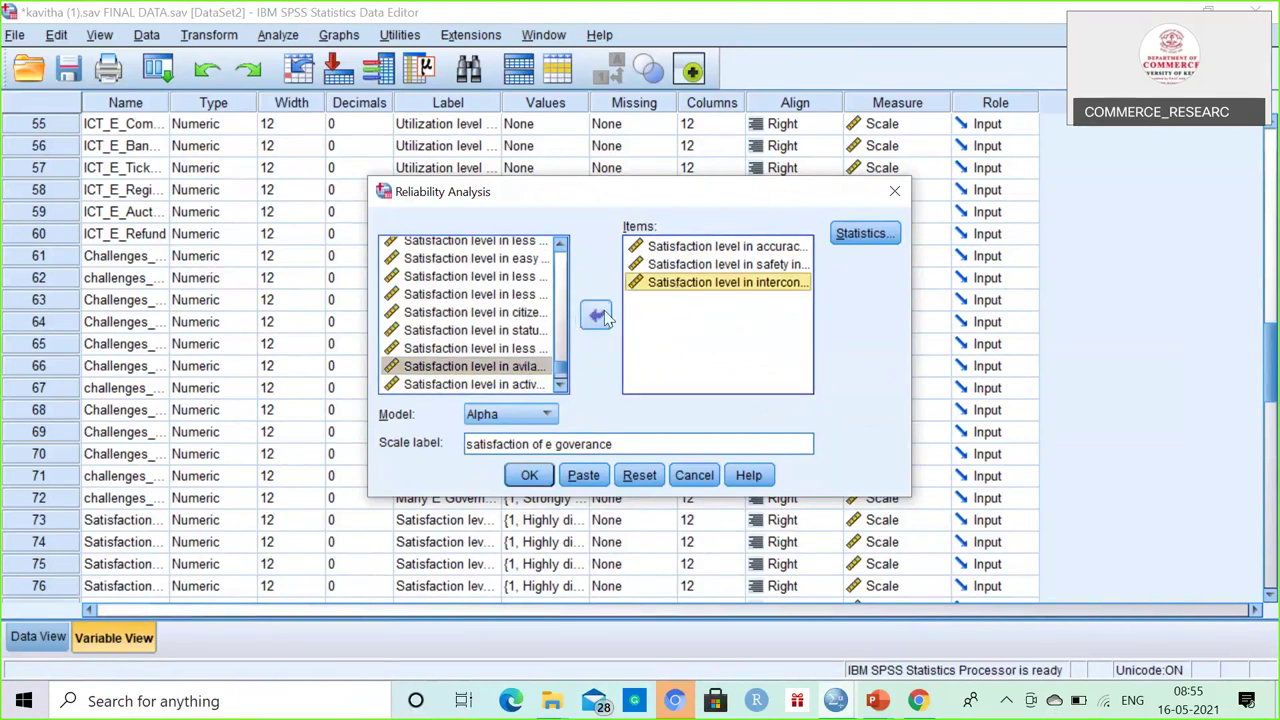
left_click(597, 314)
left_click(673, 268)
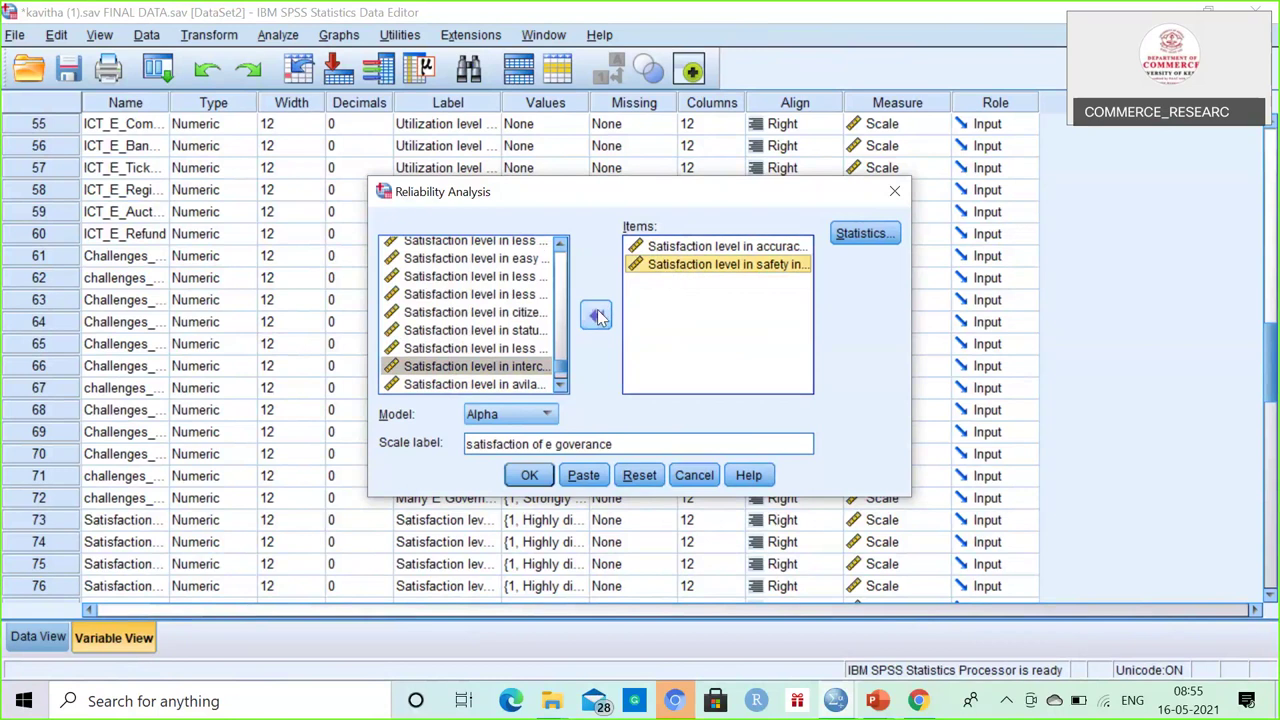
left_click(597, 315)
left_click(596, 315)
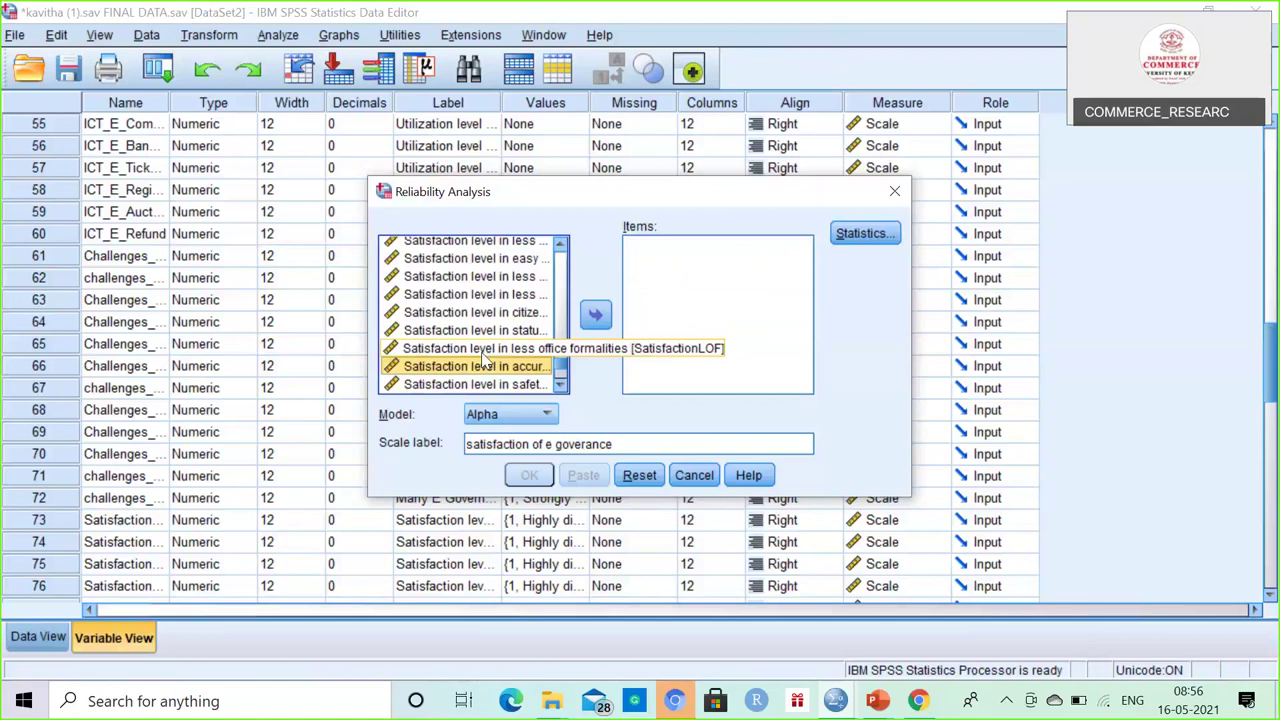
Step: Add the consecutive satisfaction variables from speed delivery of services through accuracy of service to the reliability items
left_click(561, 322)
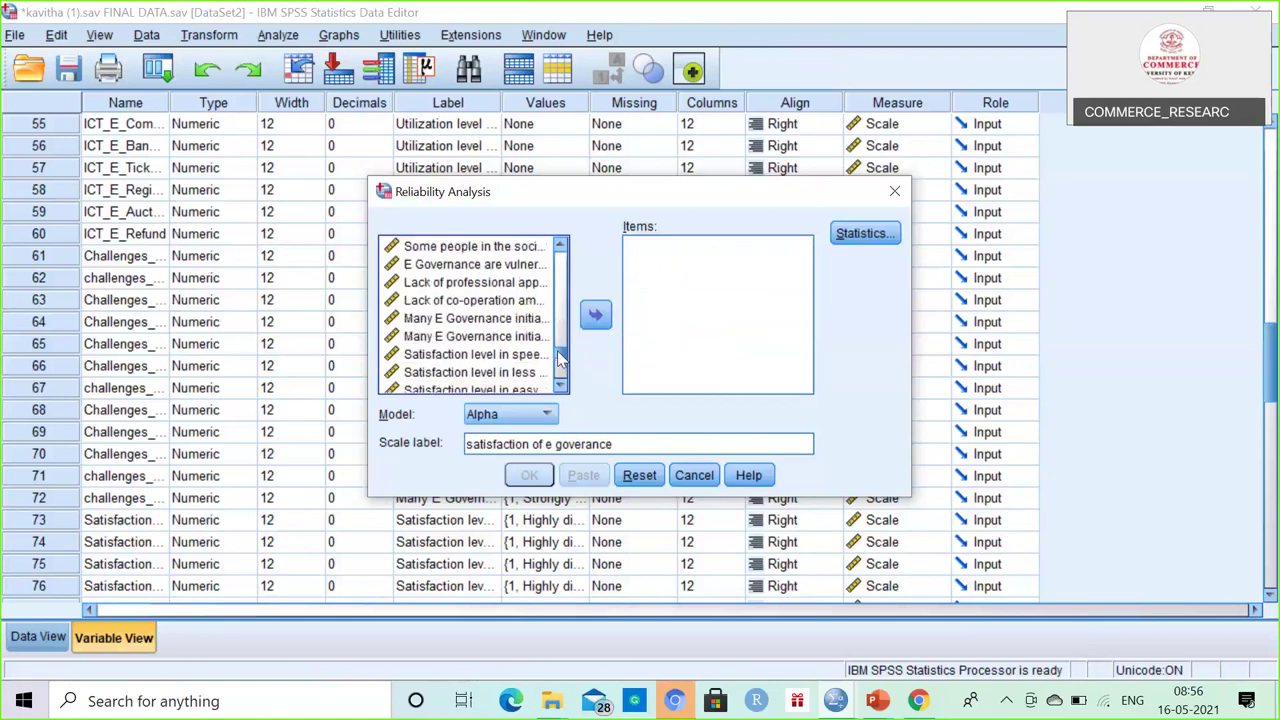
left_click(503, 358, "shift")
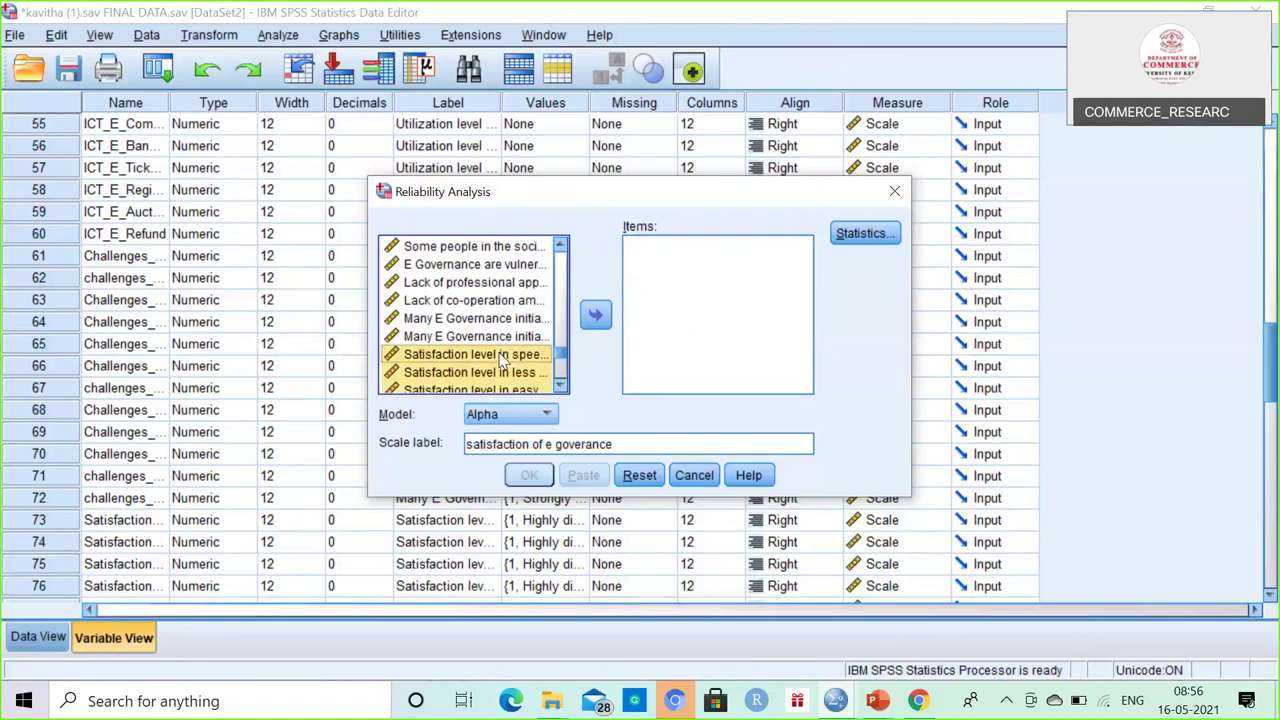
left_click(561, 387)
left_click(561, 387)
left_click(561, 387)
left_click(561, 387)
left_click(561, 387)
left_click(561, 387)
left_click(561, 387)
left_click(561, 387)
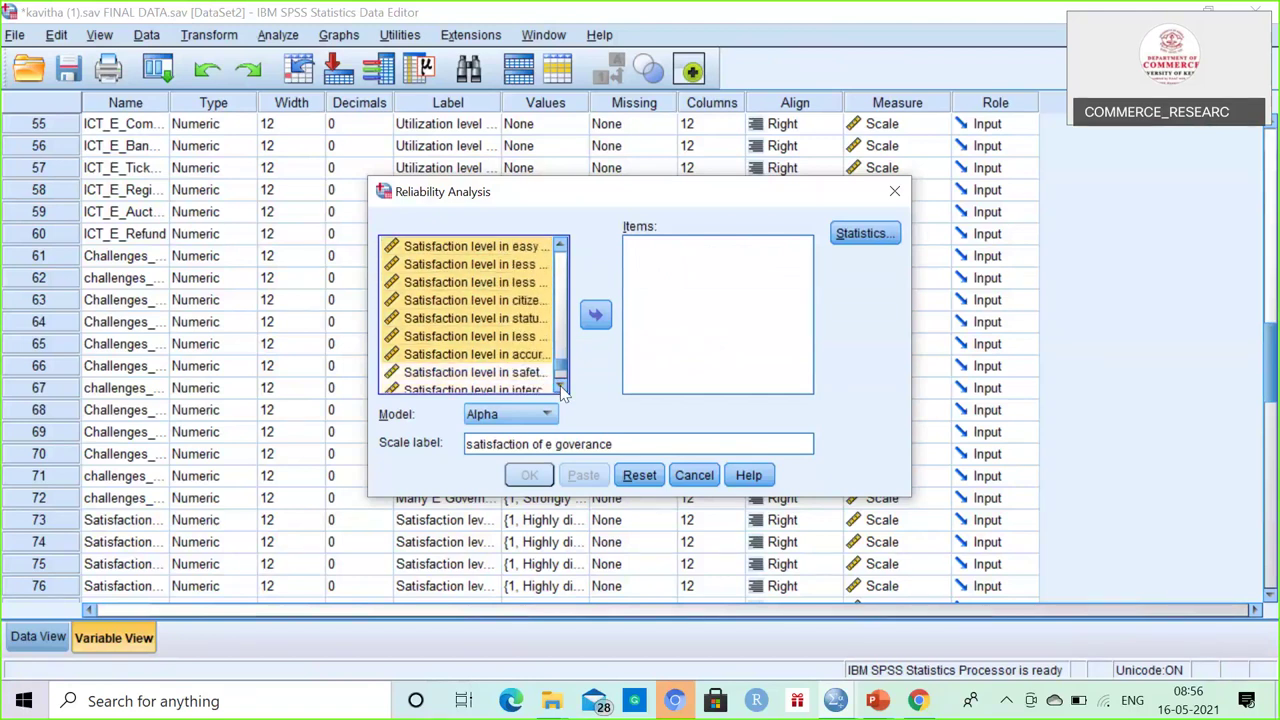
left_click(596, 318)
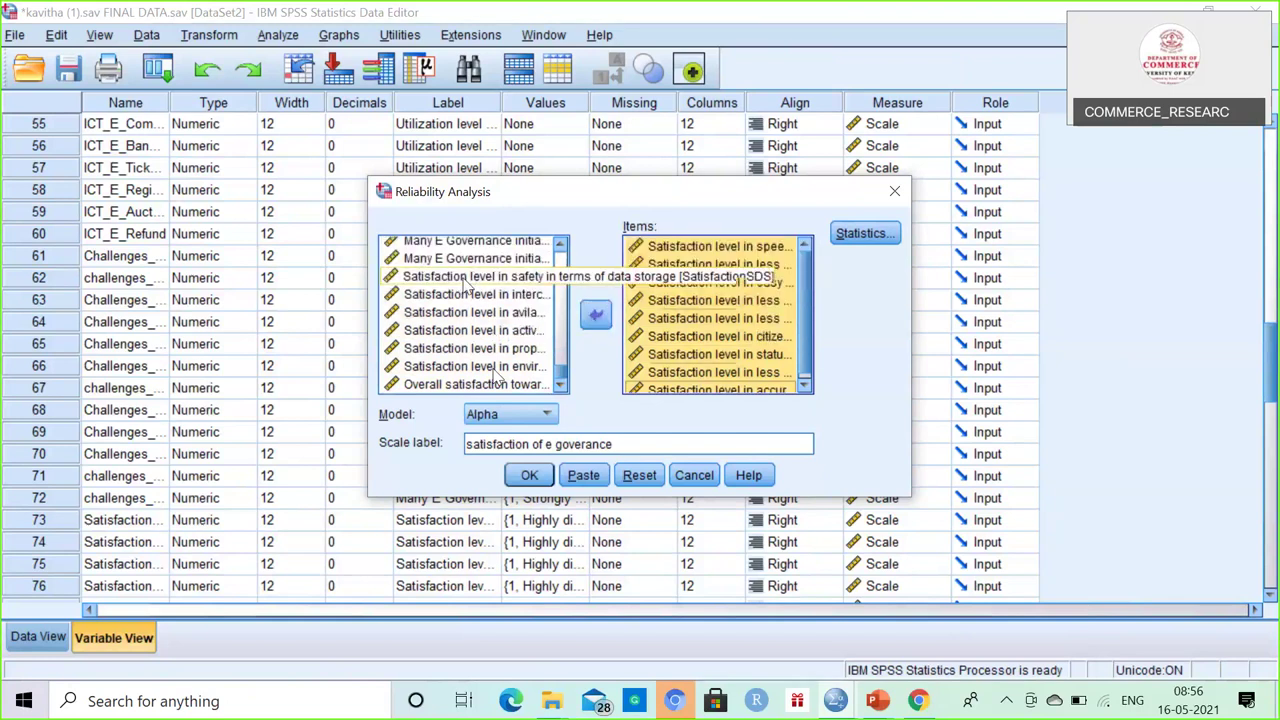
Step: Add the satisfaction variables from safety in terms of data storage through environment friendly governance process to the reliability items
key("shift")
key("shift")
key("shift")
key("shift")
key("shift")
left_click(548, 78)
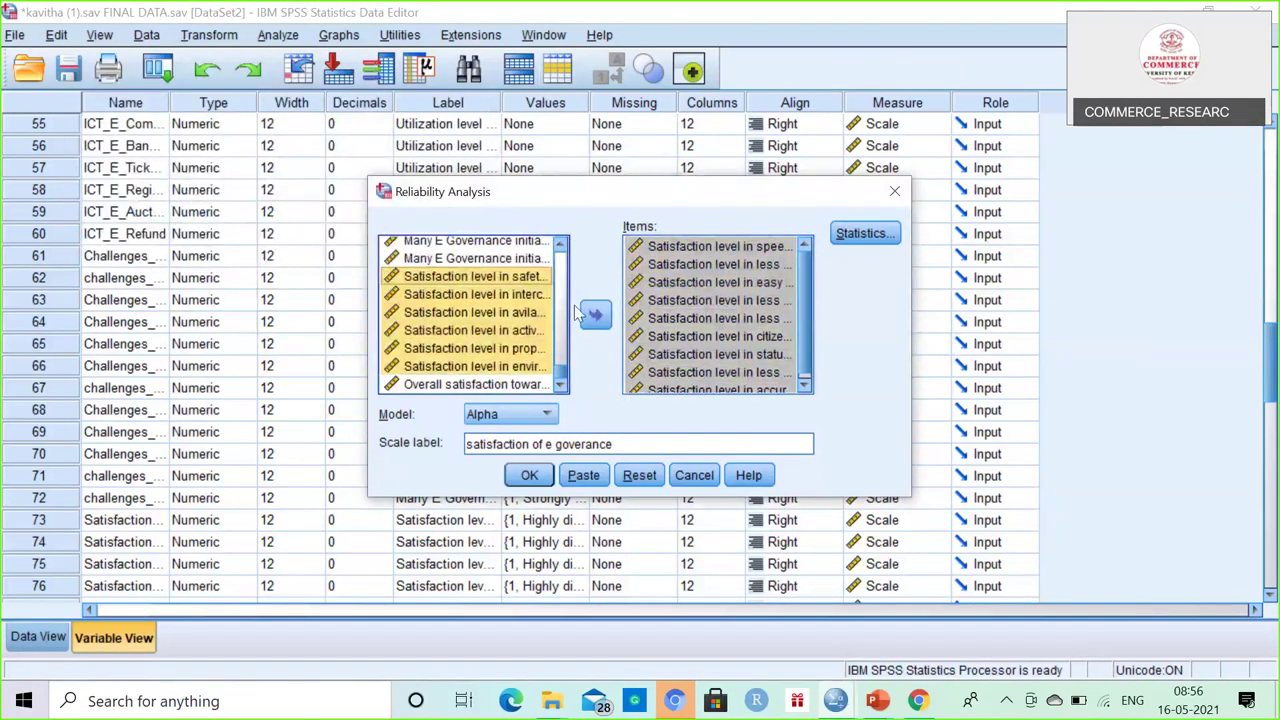
scroll(727, 347, "down", 2)
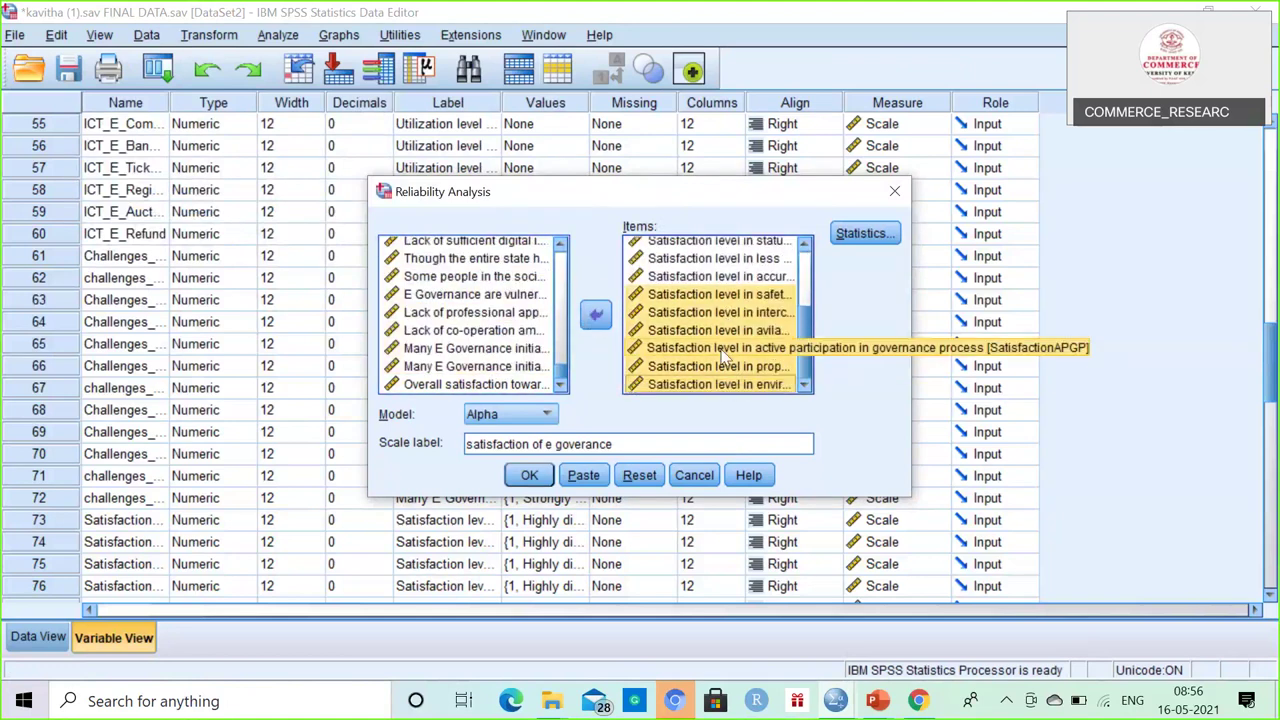
Step: Add the overall satisfaction towards E Governance services variable to the reliability items and check the list from its start
left_click(505, 390)
left_click(596, 315)
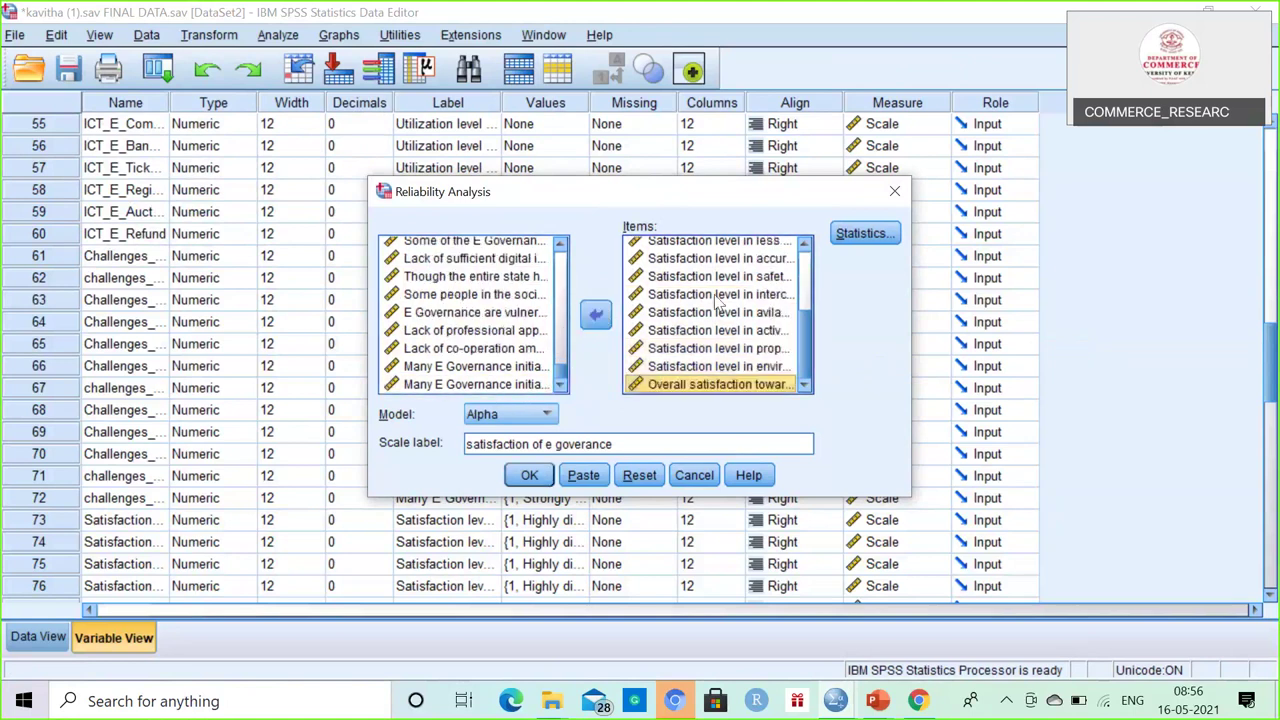
scroll(752, 316, "up", 3)
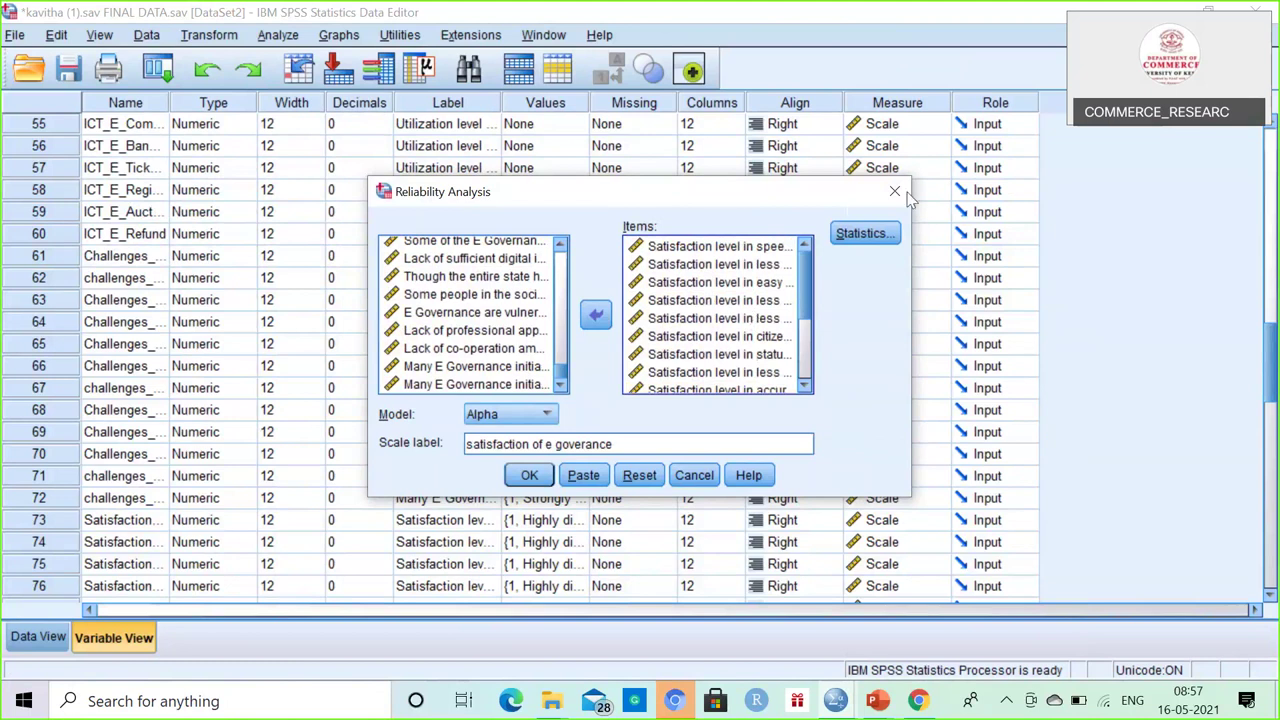
Step: Run the reliability analysis with the Alpha model and descriptives for Item, Scale and Scale if item deleted
left_click(547, 415)
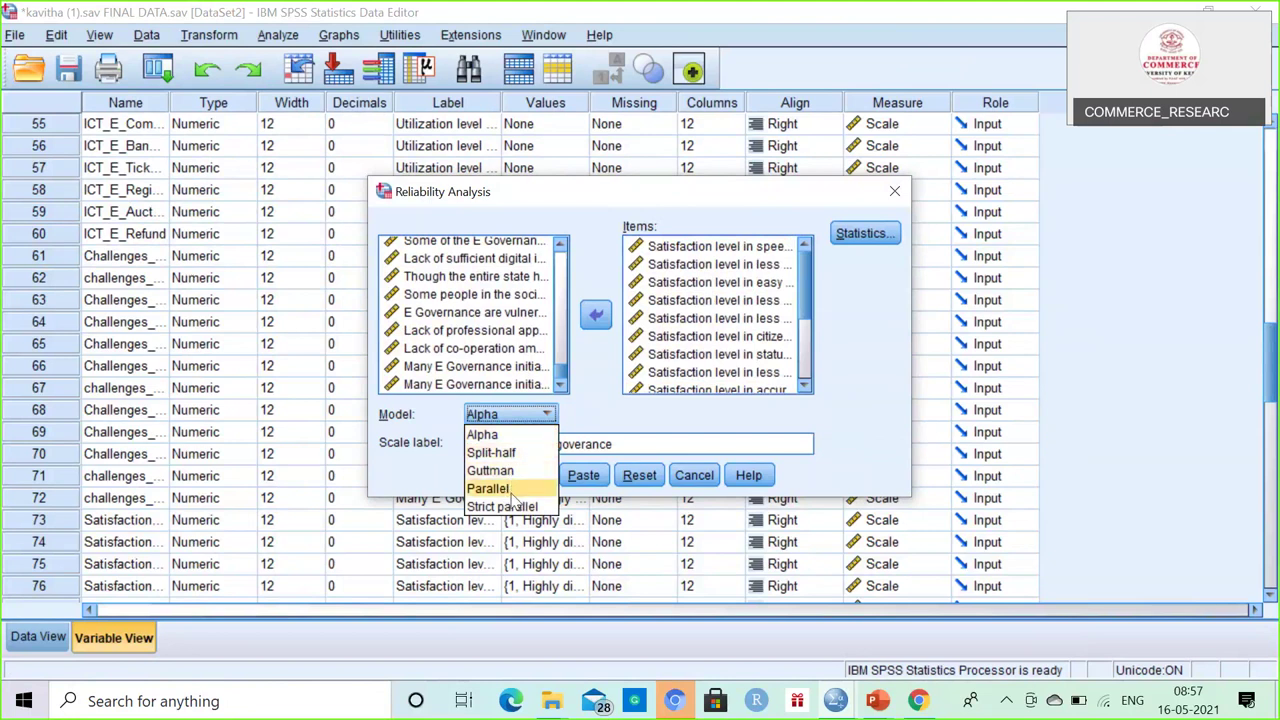
left_click(510, 436)
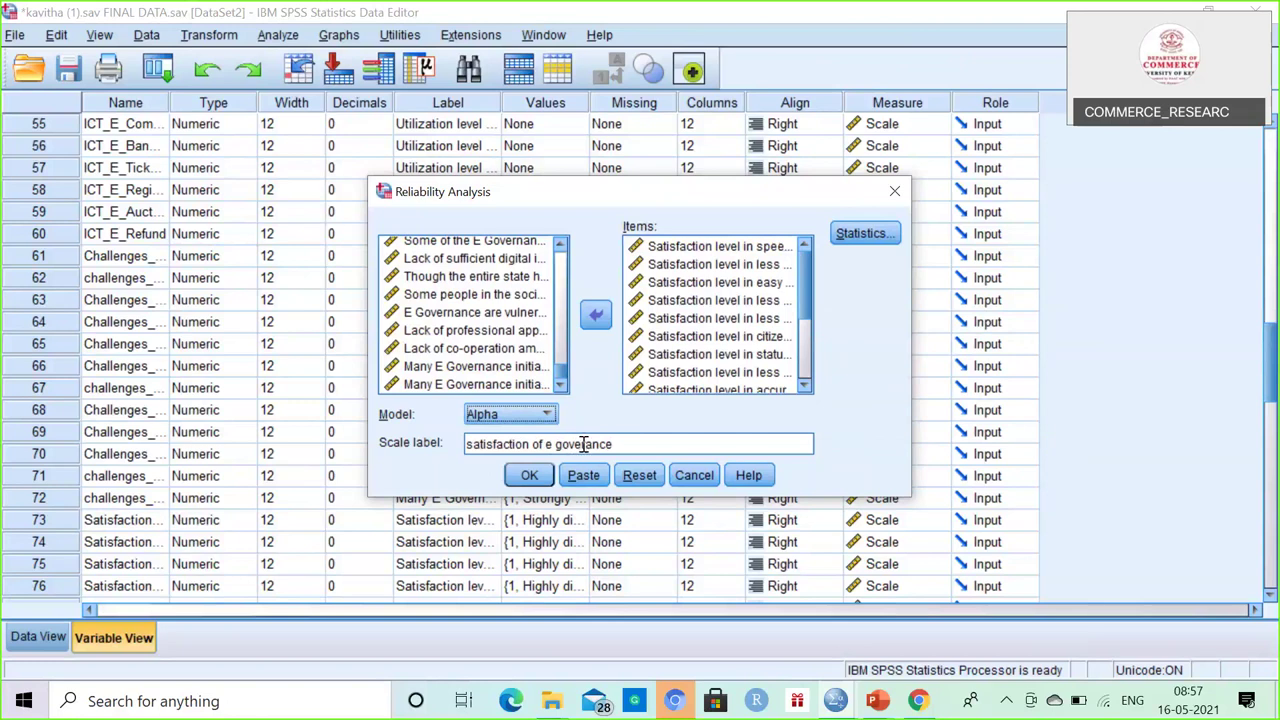
left_click(868, 233)
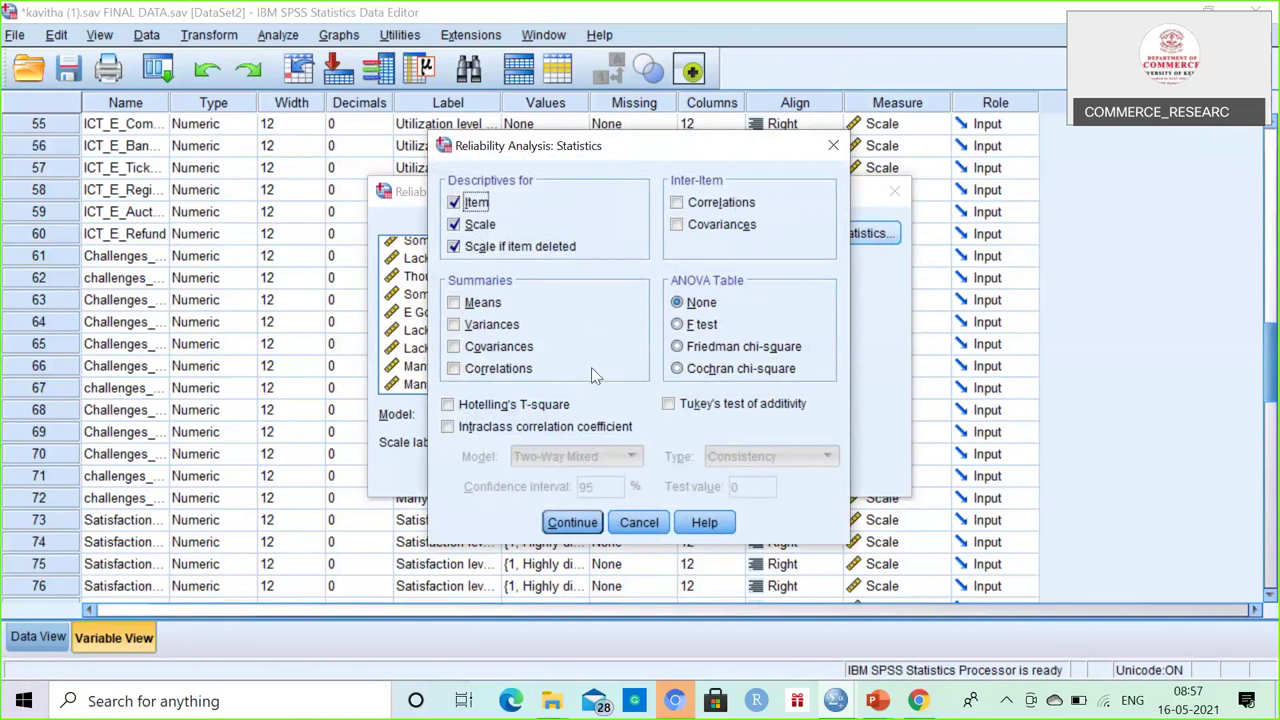
left_click(577, 527)
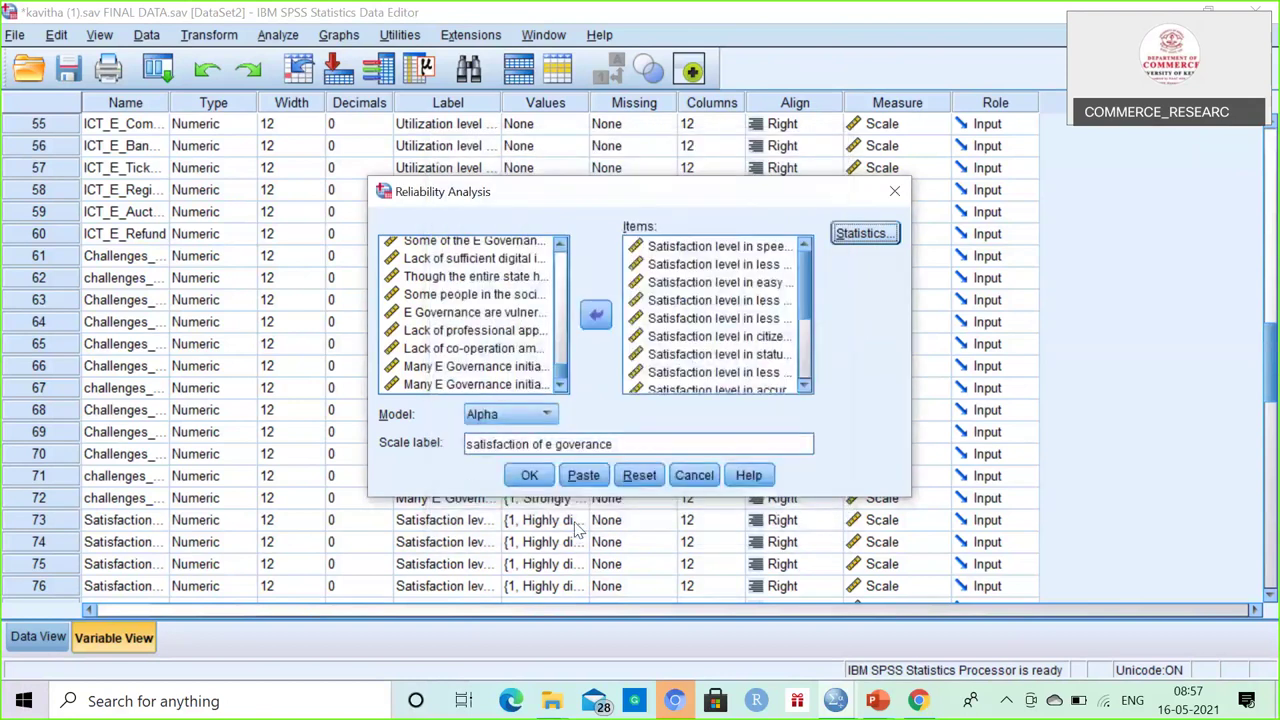
left_click(530, 479)
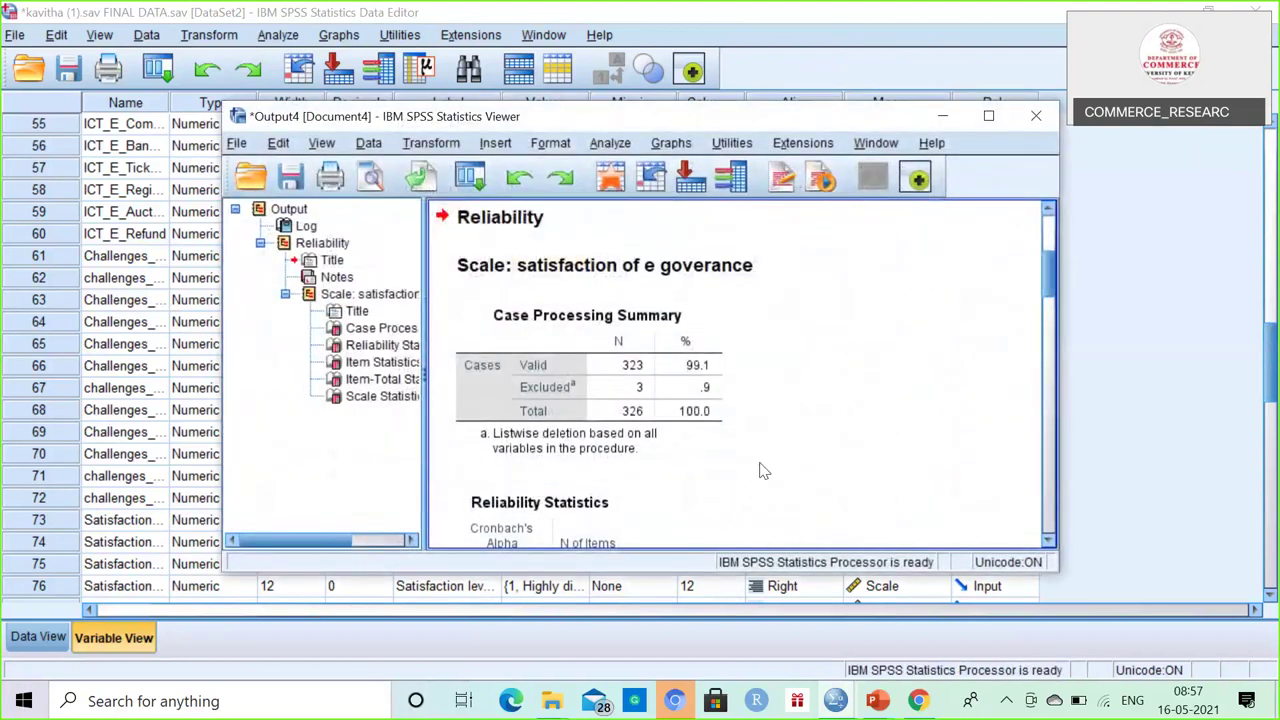
Step: Review the reliability output from the case processing summary and Cronbach's Alpha through the item, item-total and scale statistics
scroll(763, 471, "up", 3)
scroll(763, 471, "down", 3)
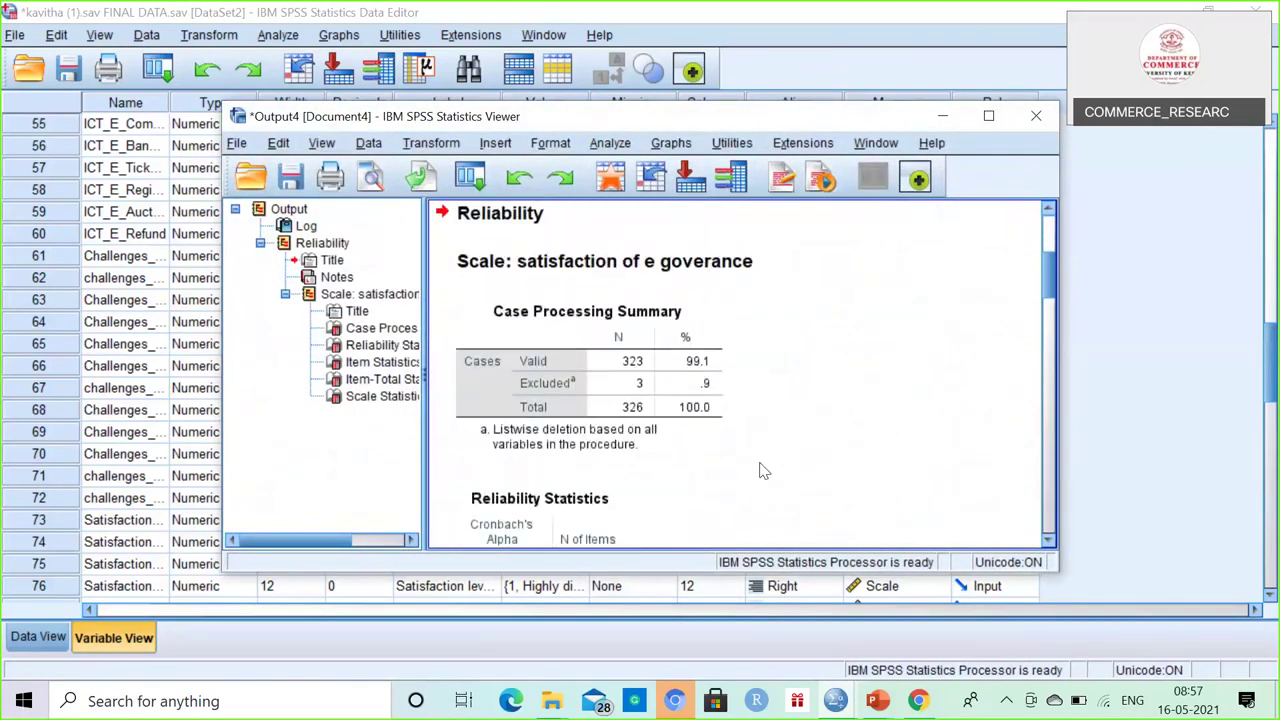
scroll(731, 435, "down", 3)
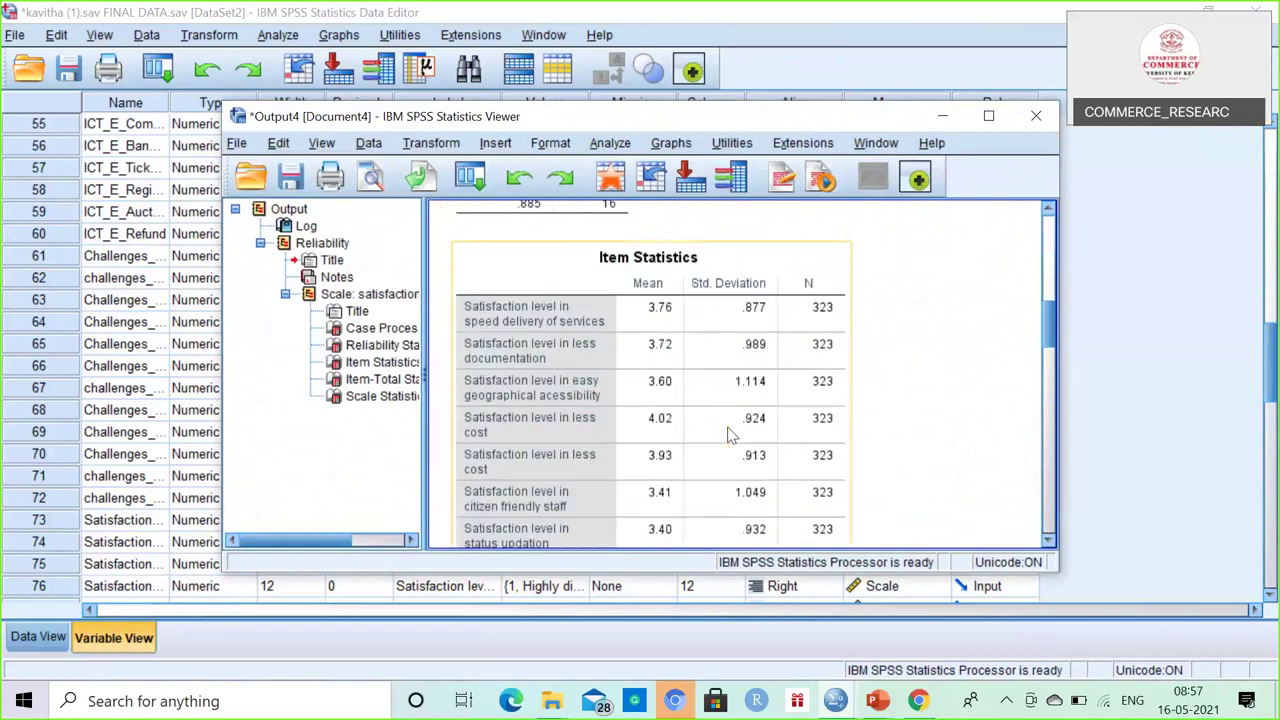
scroll(730, 434, "up", 1)
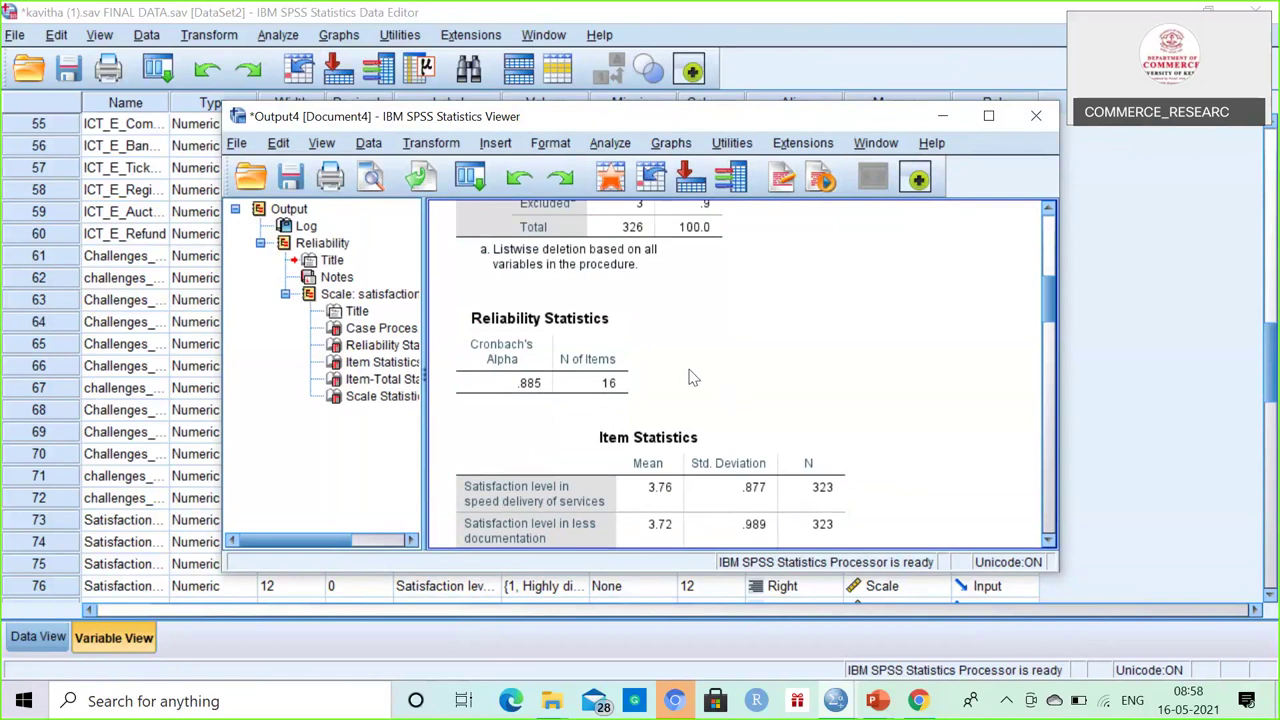
scroll(693, 377, "down", 5)
scroll(693, 377, "down", 10)
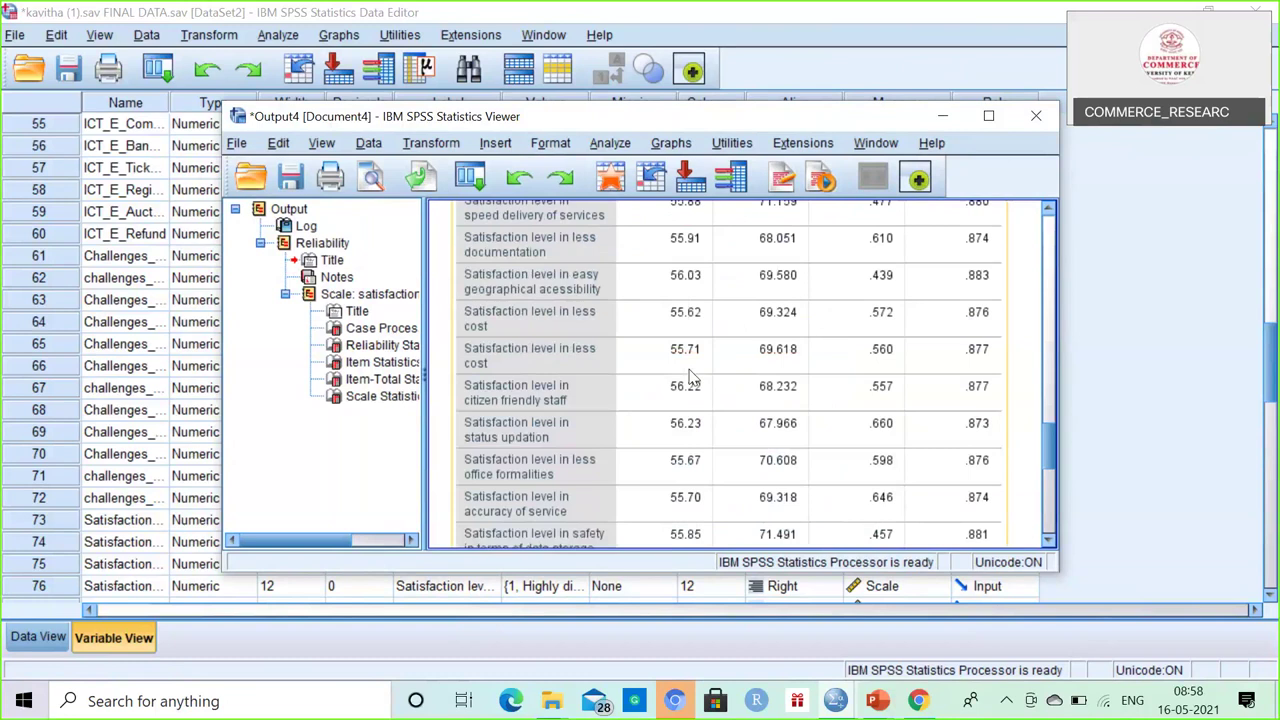
scroll(693, 377, "down", 5)
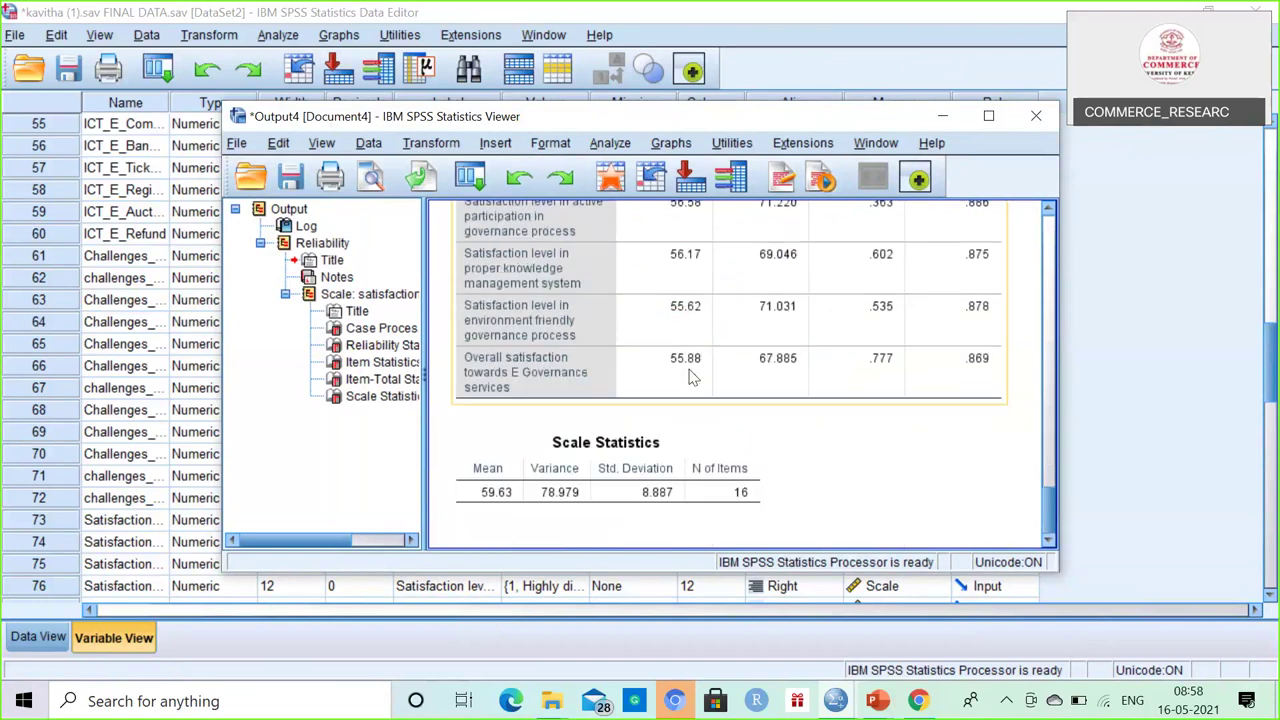
left_click(507, 510)
left_click(445, 538)
Step: Compare the Cronbach's Alpha if Item Deleted values with the overall Cronbach's Alpha in the Reliability Statistics table
scroll(734, 331, "up", 5)
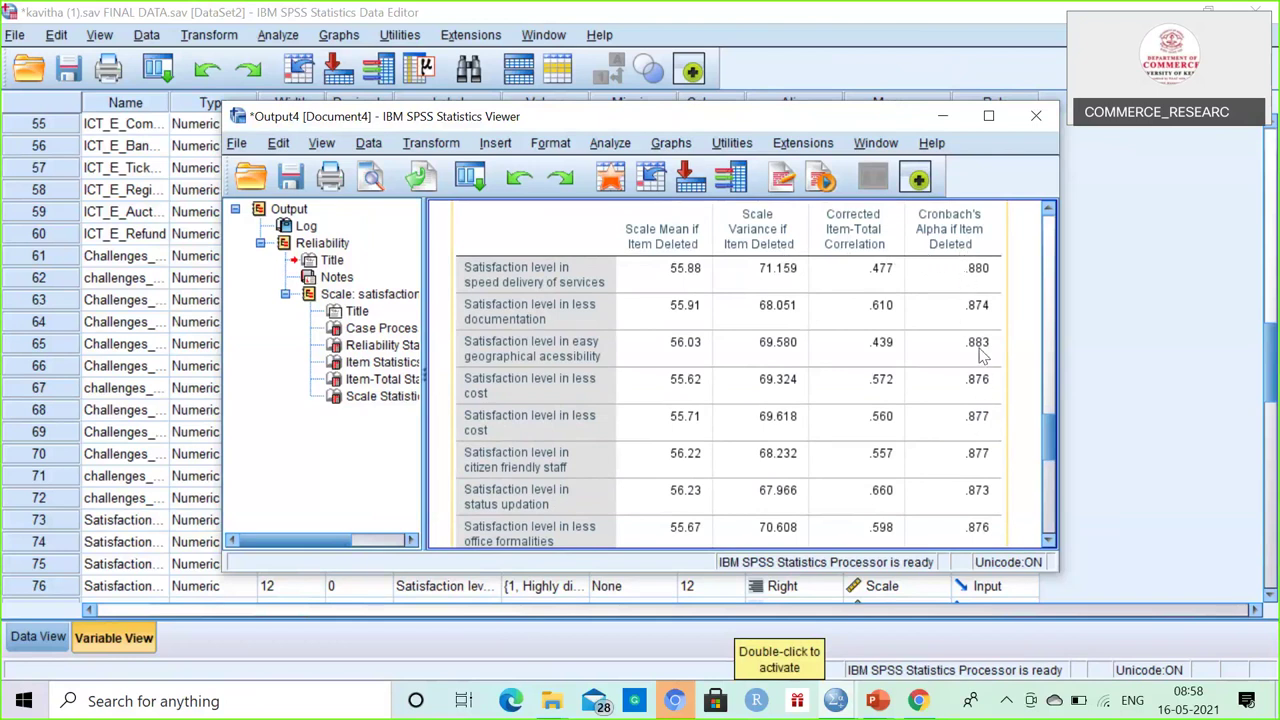
scroll(980, 355, "up", 10)
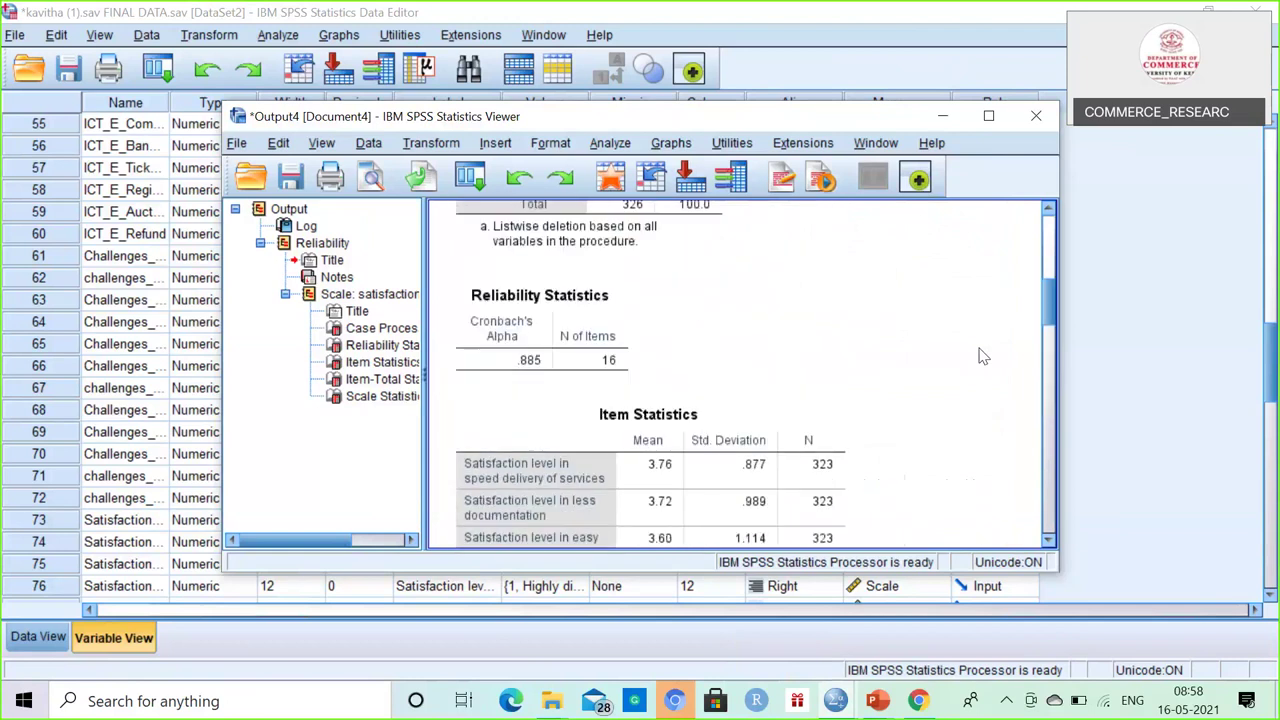
scroll(980, 357, "up", 5)
scroll(983, 357, "down", 2)
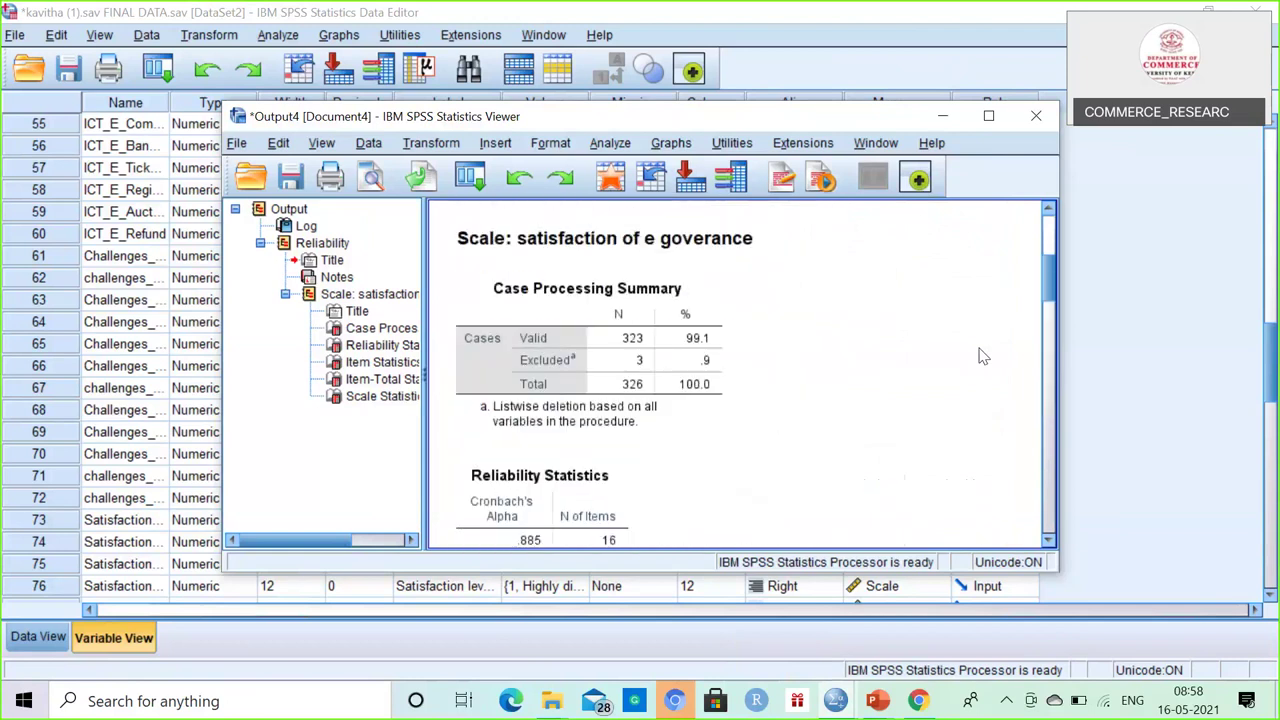
scroll(660, 427, "down", 1)
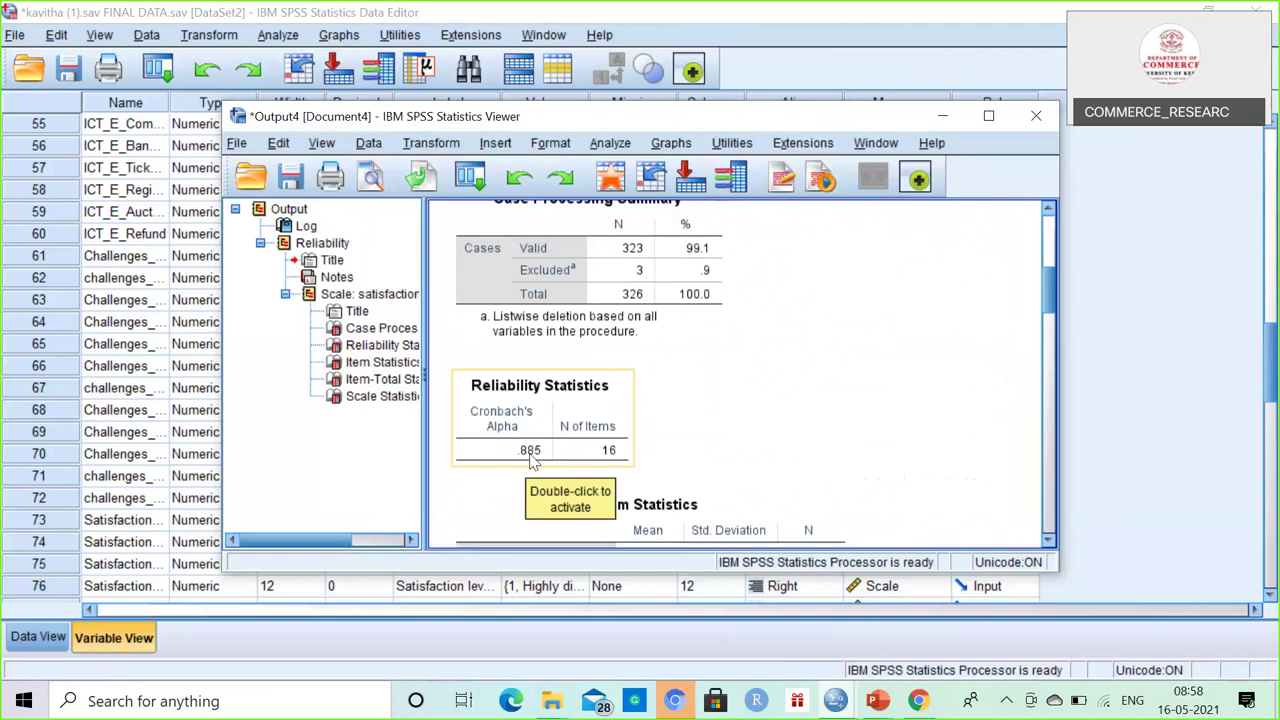
left_click(700, 420)
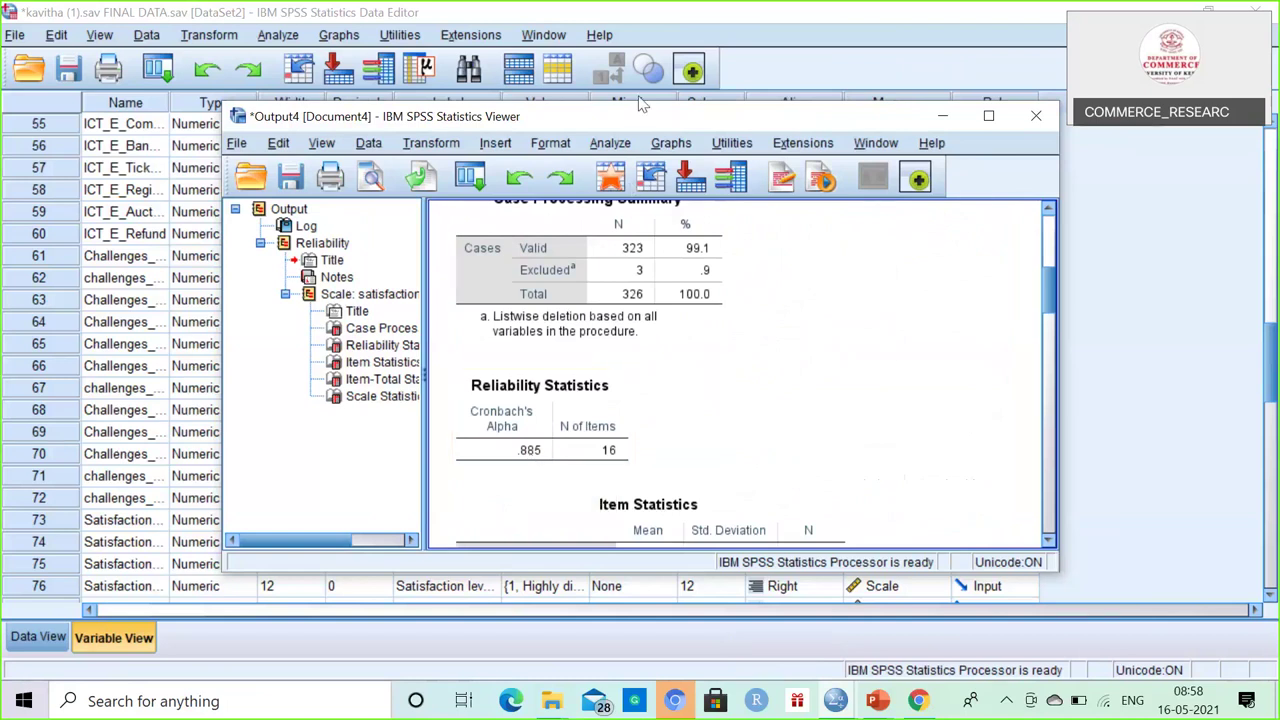
left_click(659, 20)
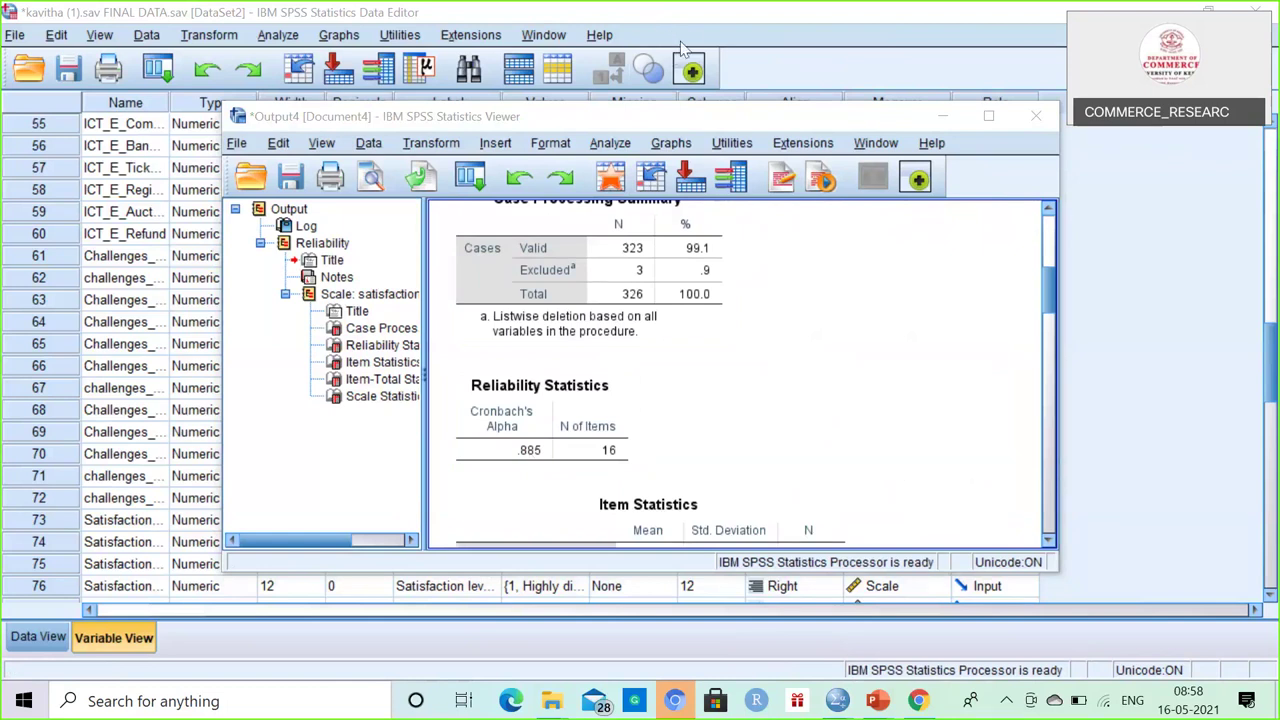